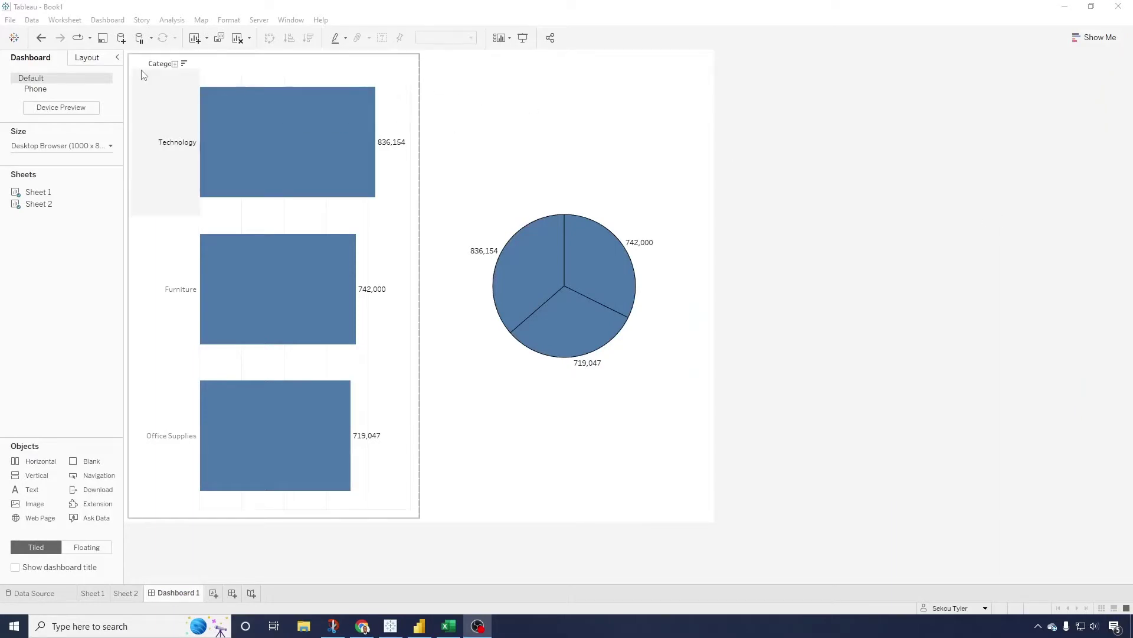
- Open the dashboard bar chart's Sheet 1 and drag Category onto Color
click(370, 72)
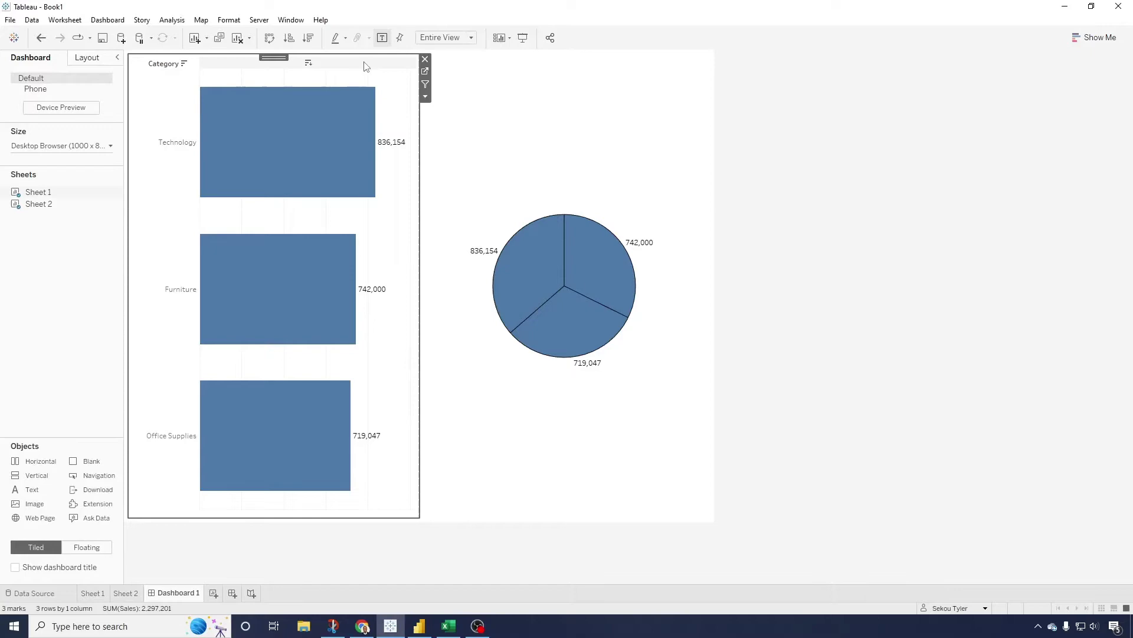
click(425, 71)
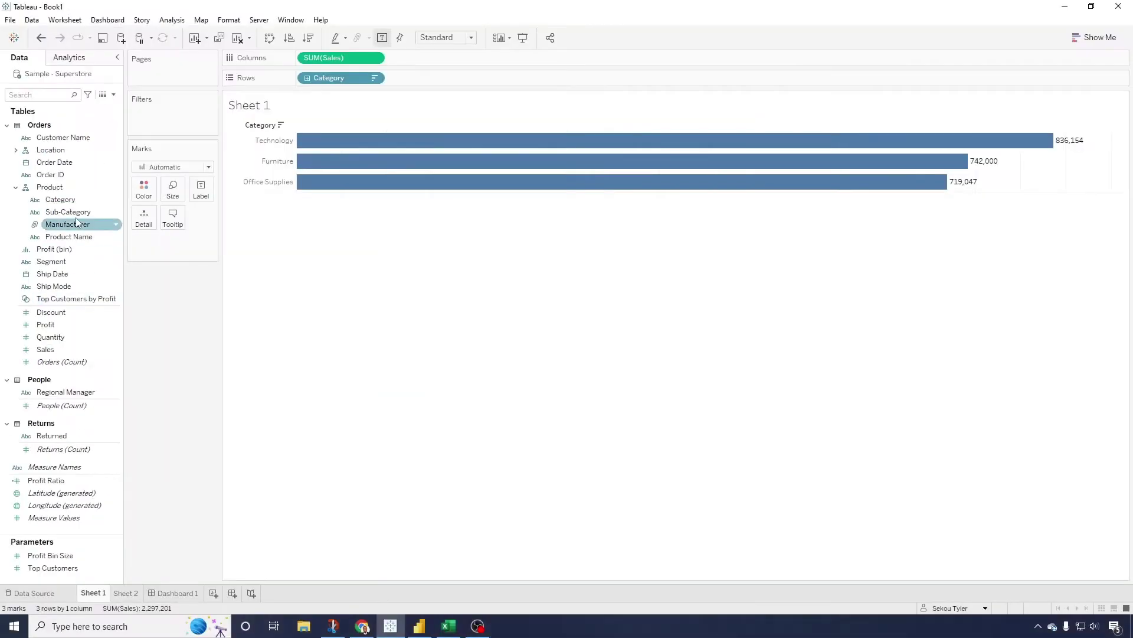
drag(121, 200, 143, 194)
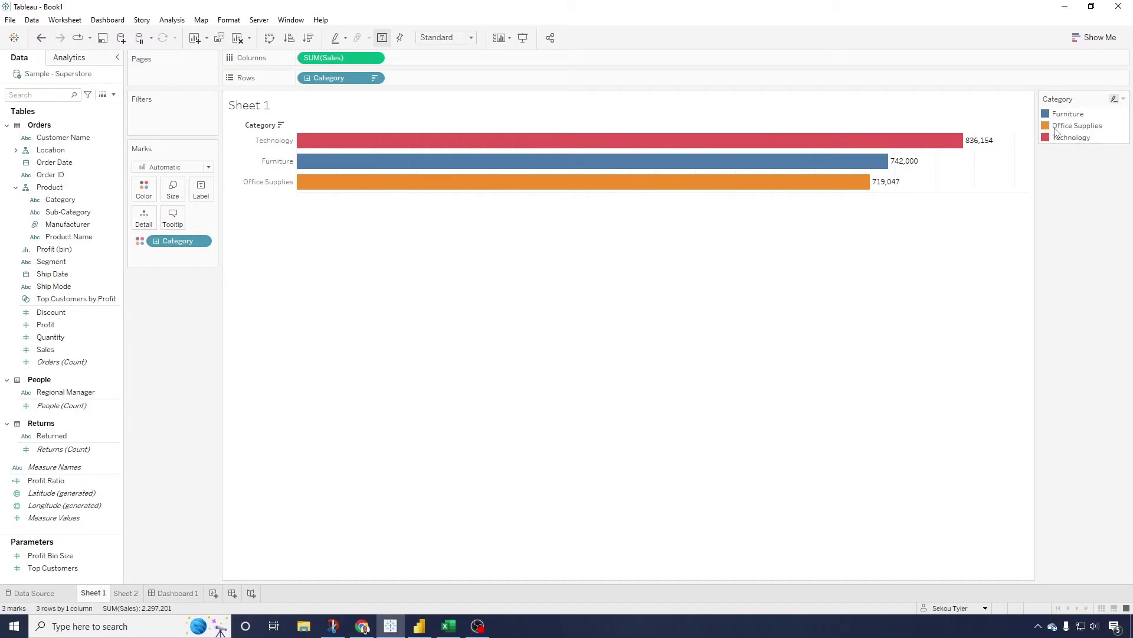
- In Edit Colors, change Office Supplies to green and apply the change to the bars
click(146, 192)
click(178, 227)
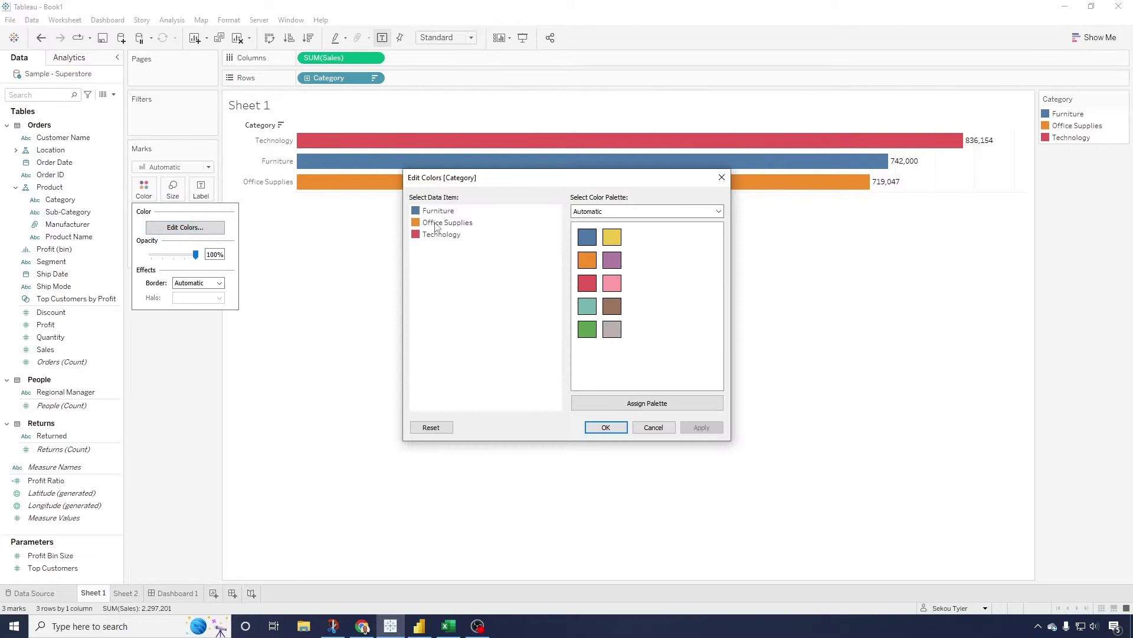
drag(495, 179, 633, 158)
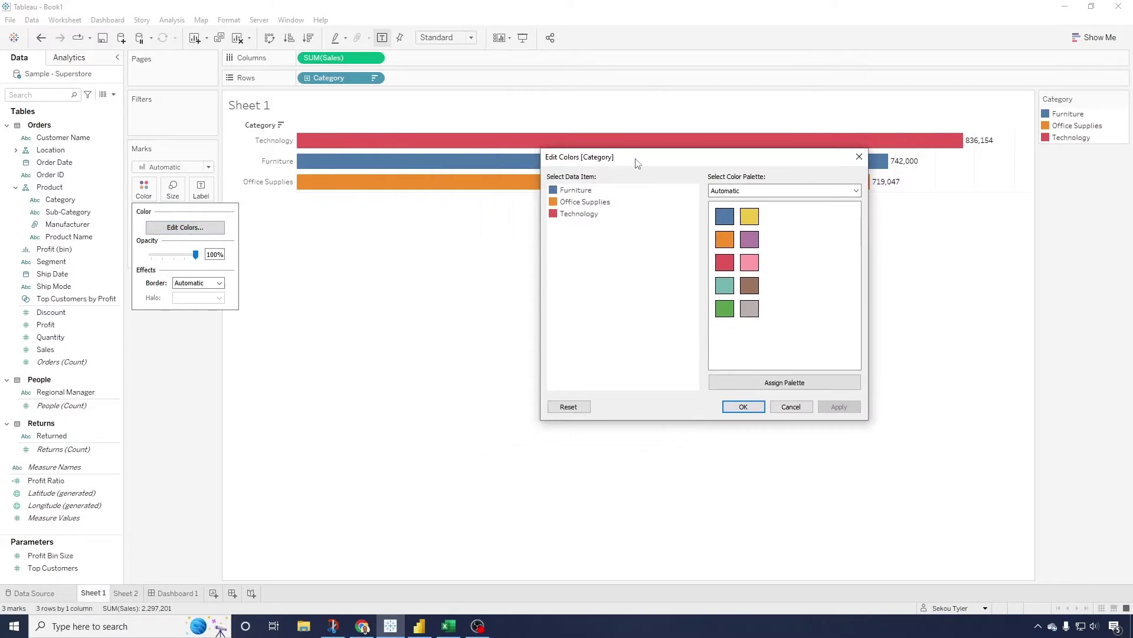
double_click(553, 204)
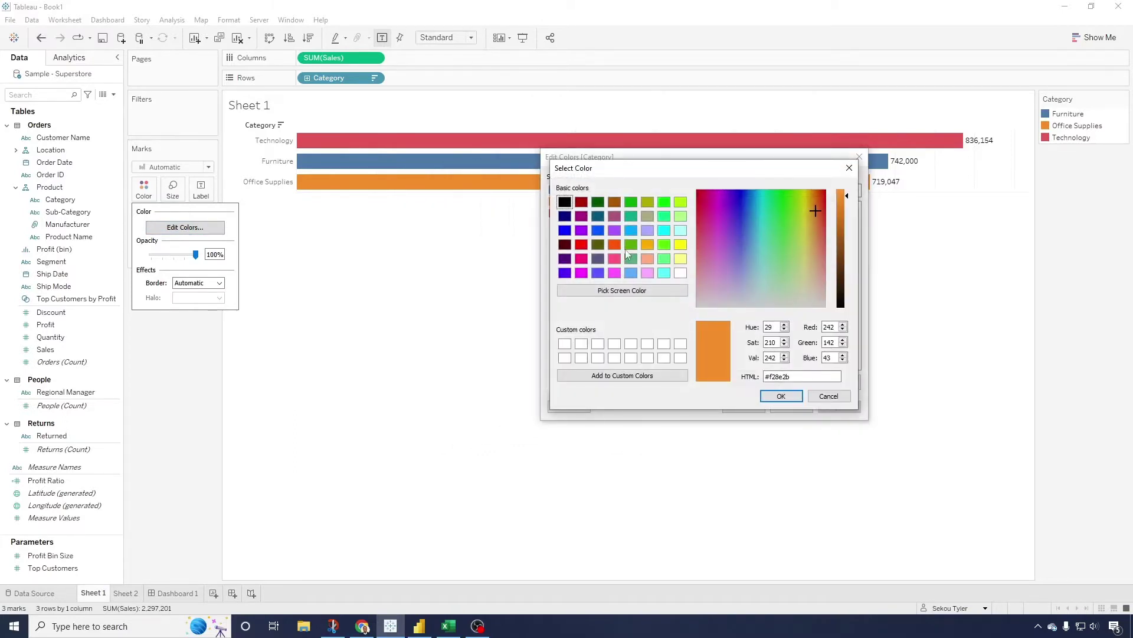
click(631, 202)
click(781, 396)
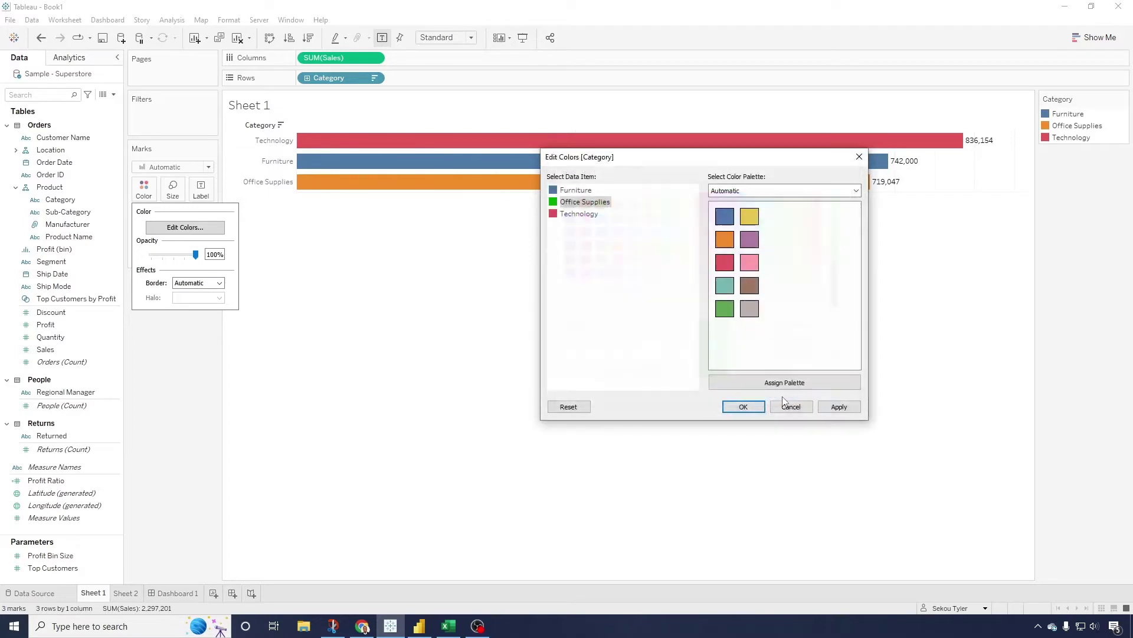
click(837, 406)
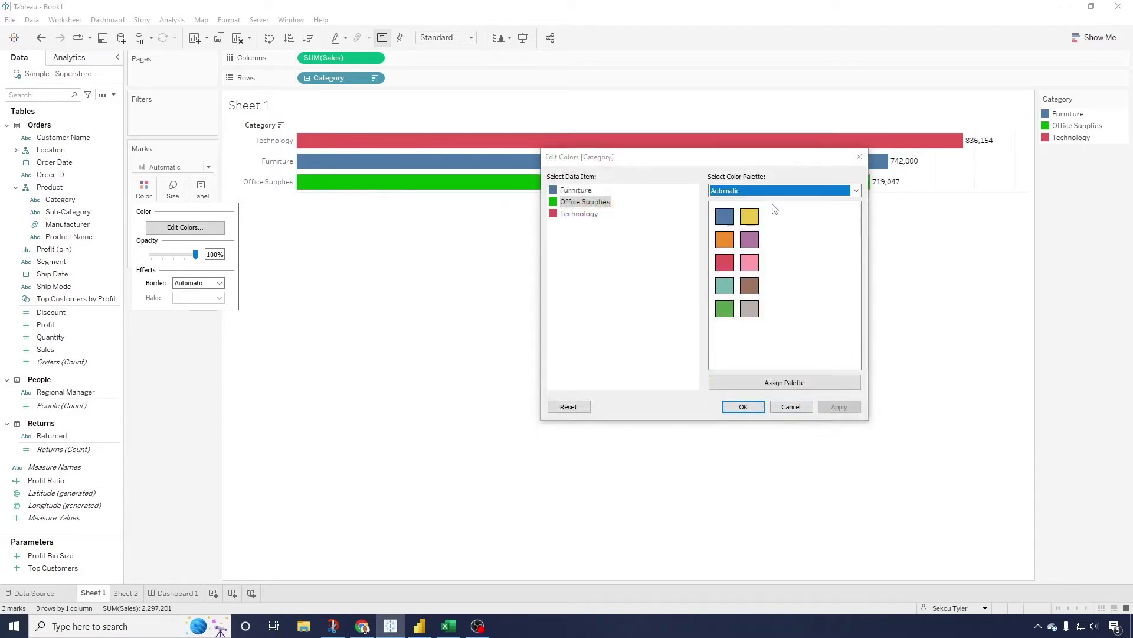
click(743, 406)
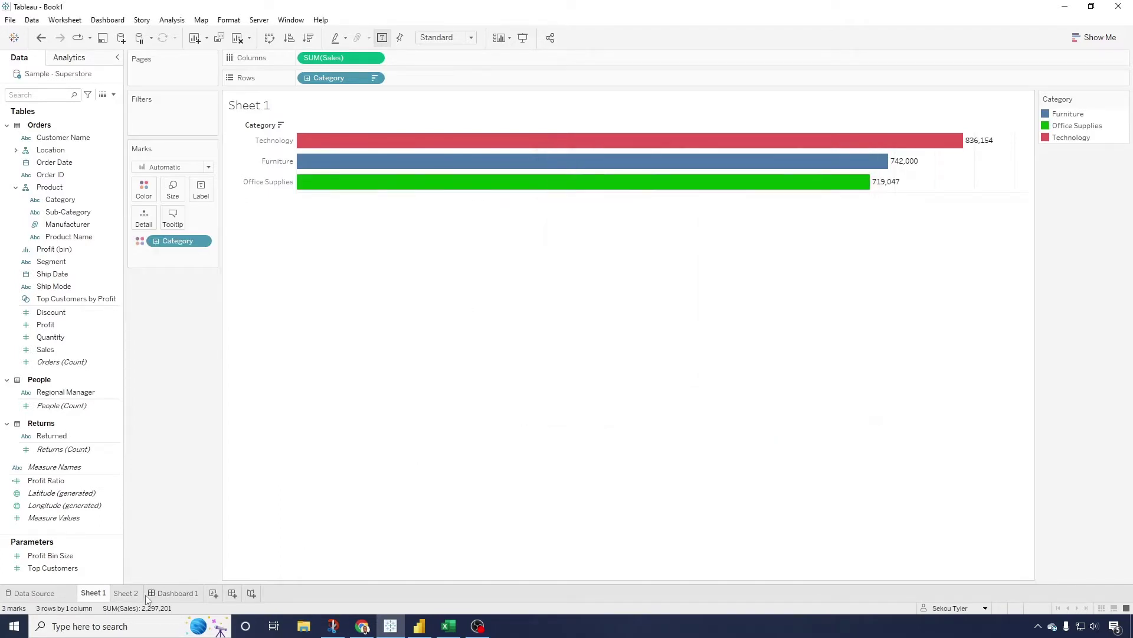
- Open the pie chart's Sheet 2 from Dashboard 1, colour its slices by Category, then switch to Power BI
click(177, 592)
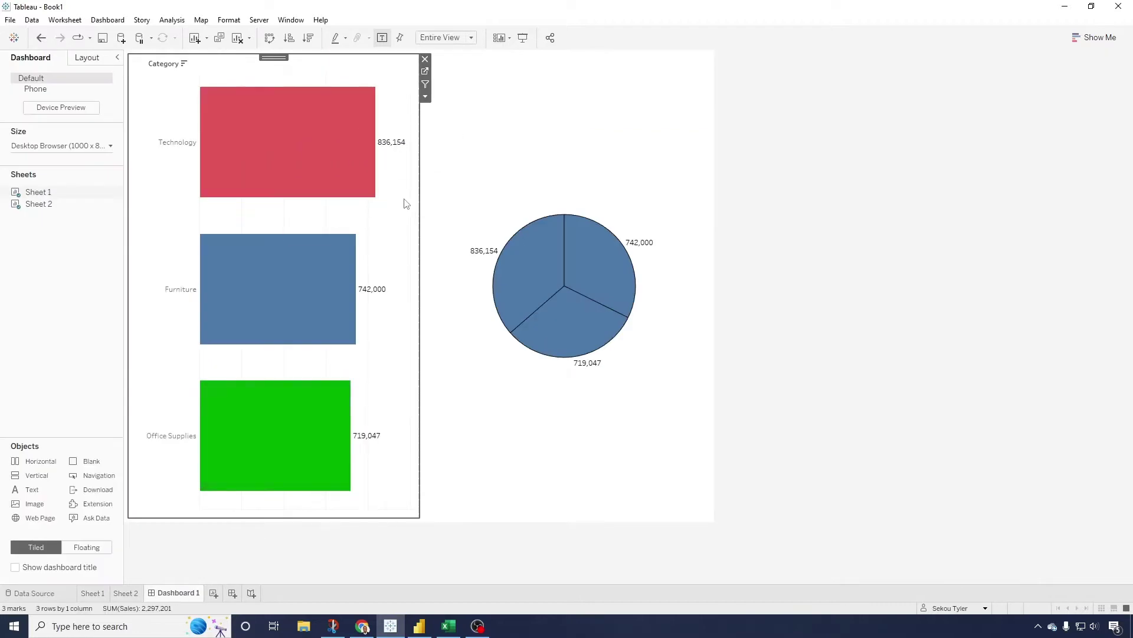
click(542, 134)
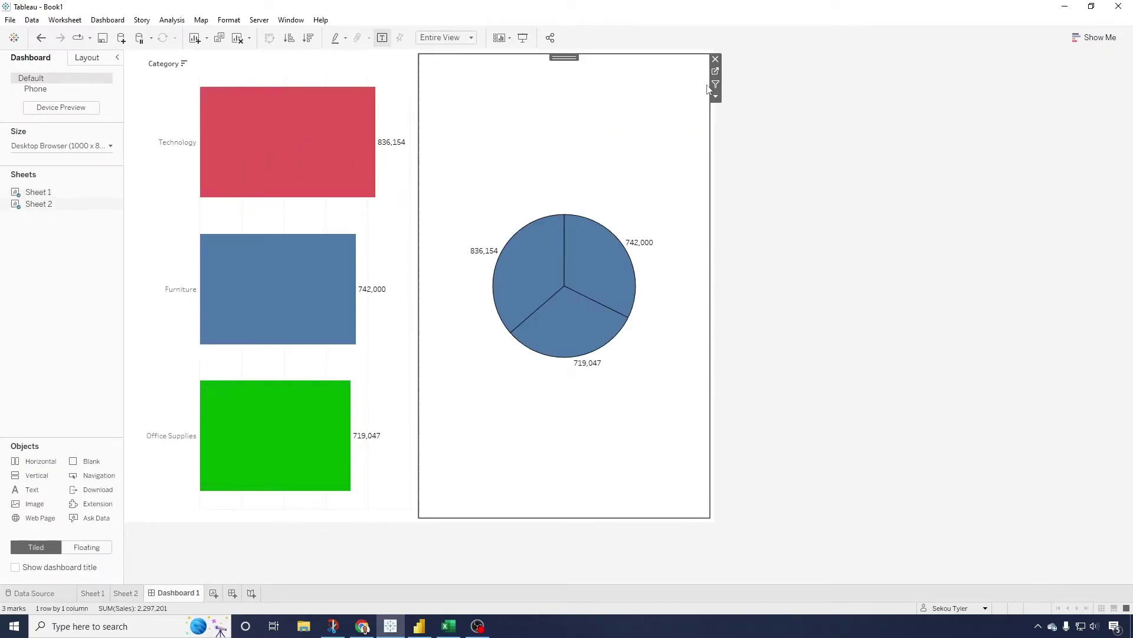
click(716, 72)
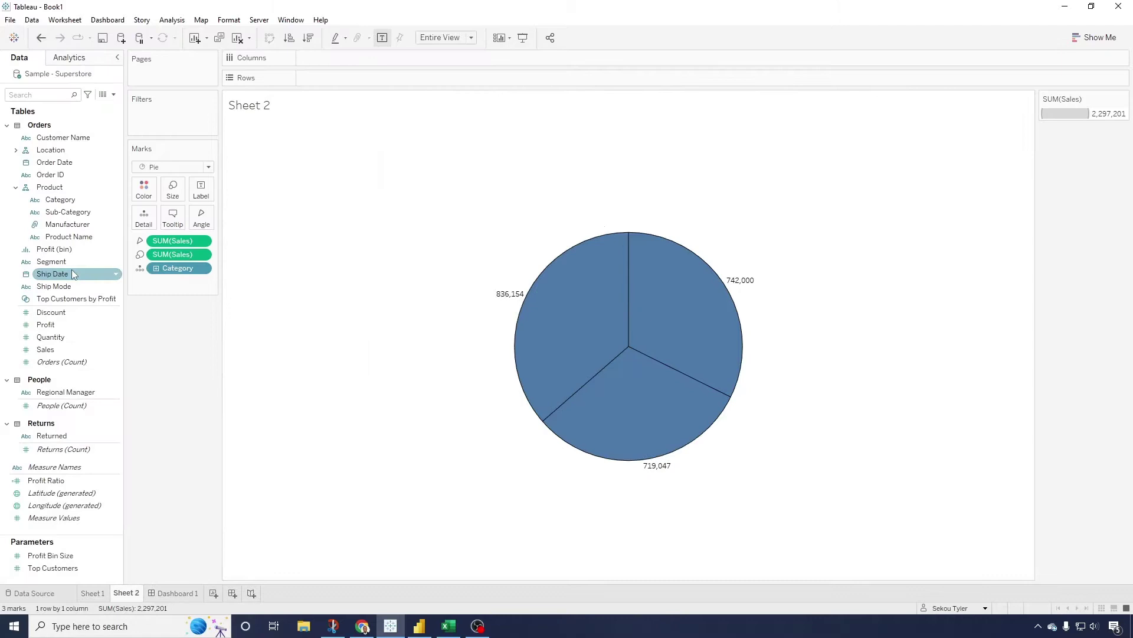
drag(60, 200, 145, 189)
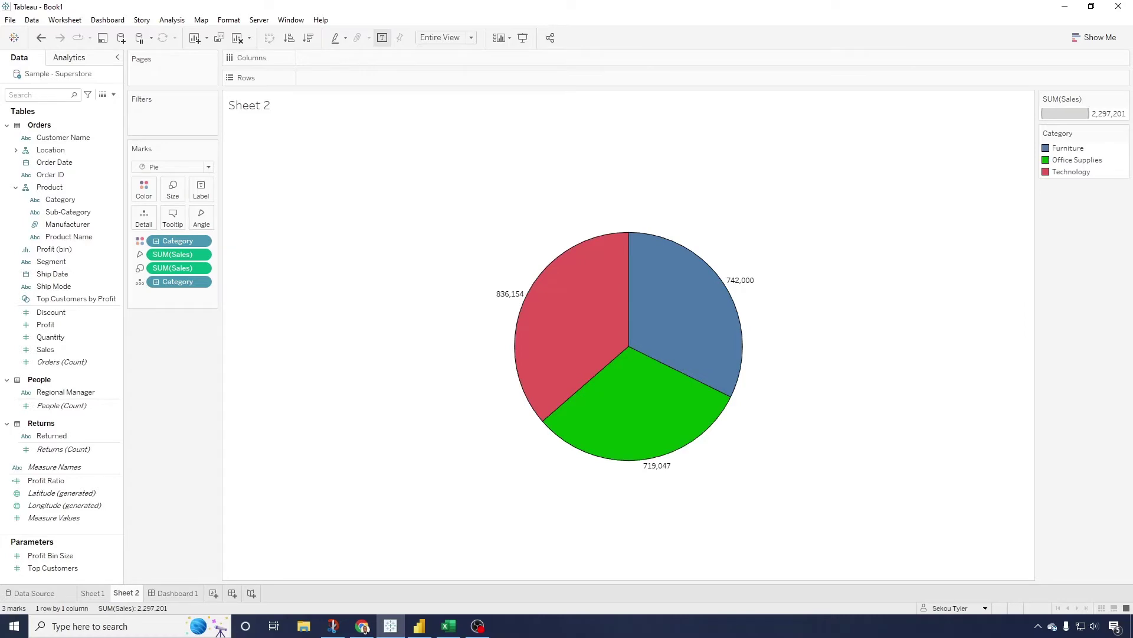
key(alt+Tab)
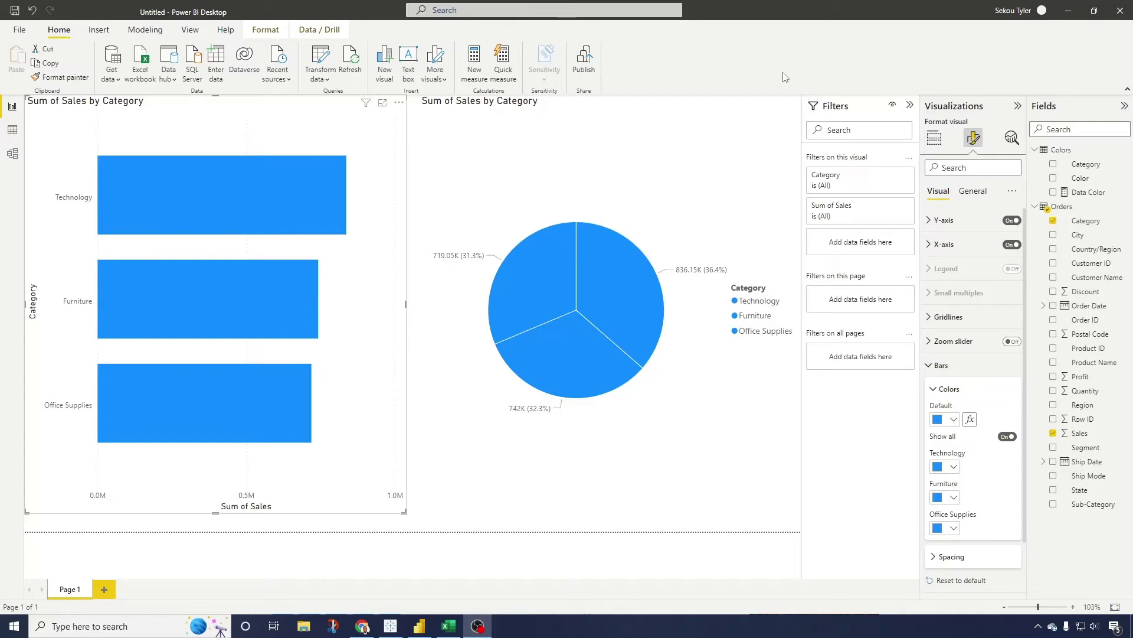
- Bring up RADACAD's 'Set Power BI Data Color: All Visuals to Follow Same Color' article in Chrome
click(362, 626)
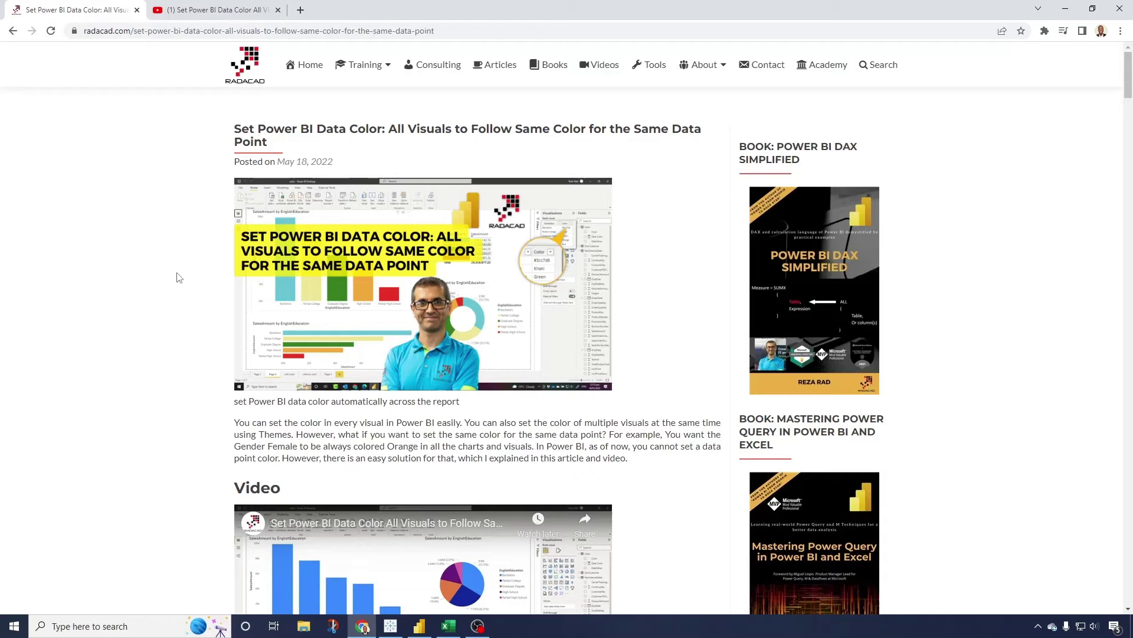
- Check the Category/Color table in Excel, then return to the Power BI report
click(449, 626)
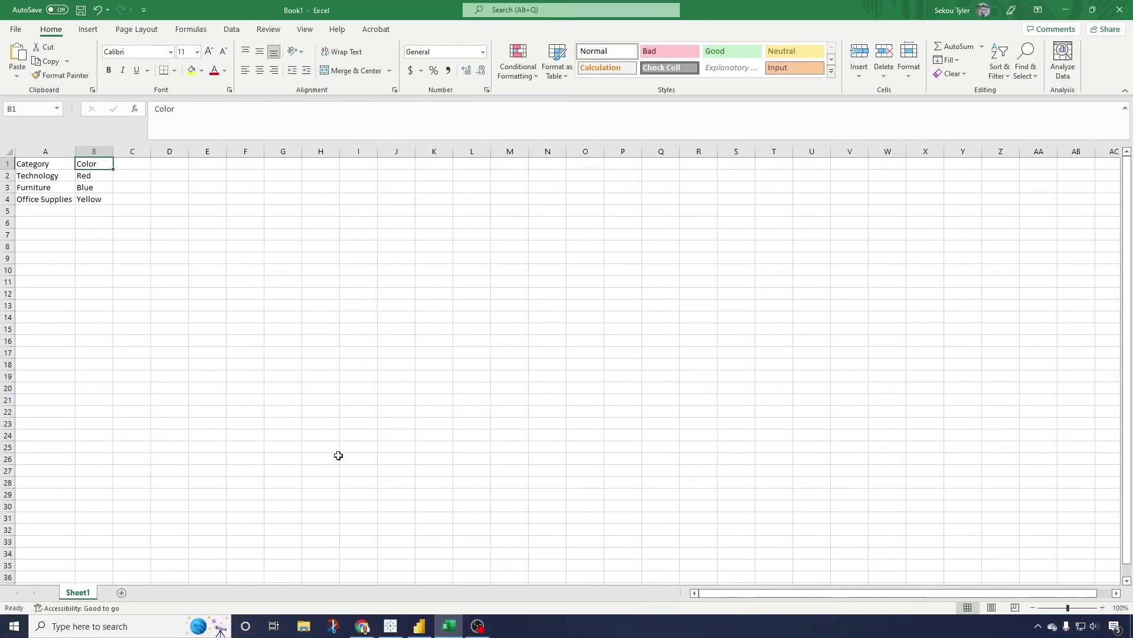
click(419, 626)
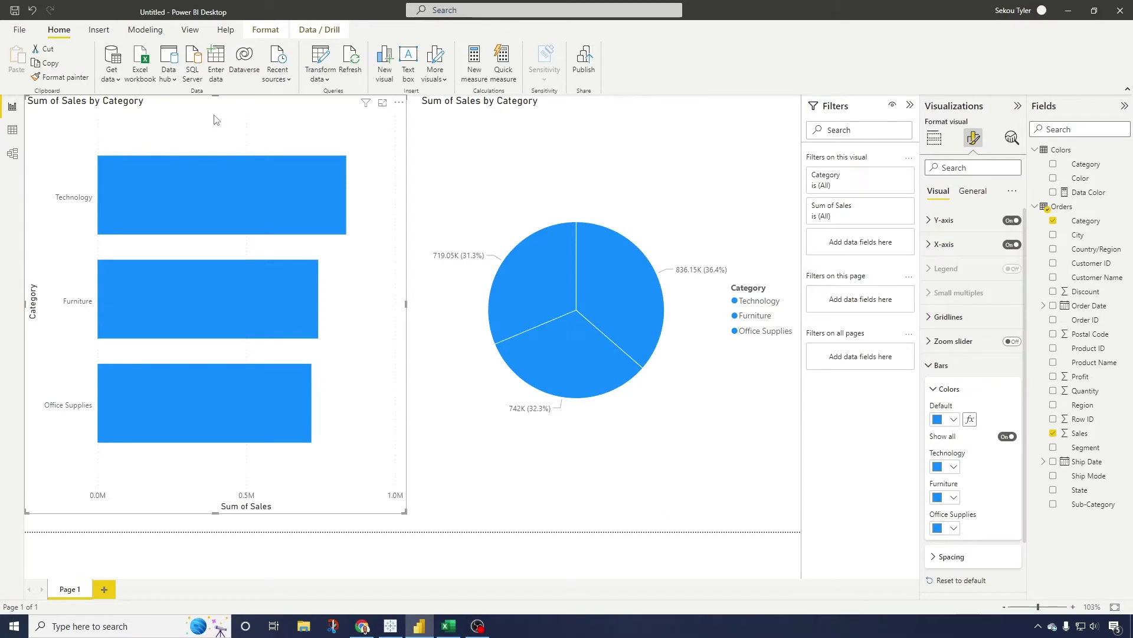
- Preview the default bar colour's format styles, then inspect the Data Color measure's formula
click(970, 419)
click(460, 178)
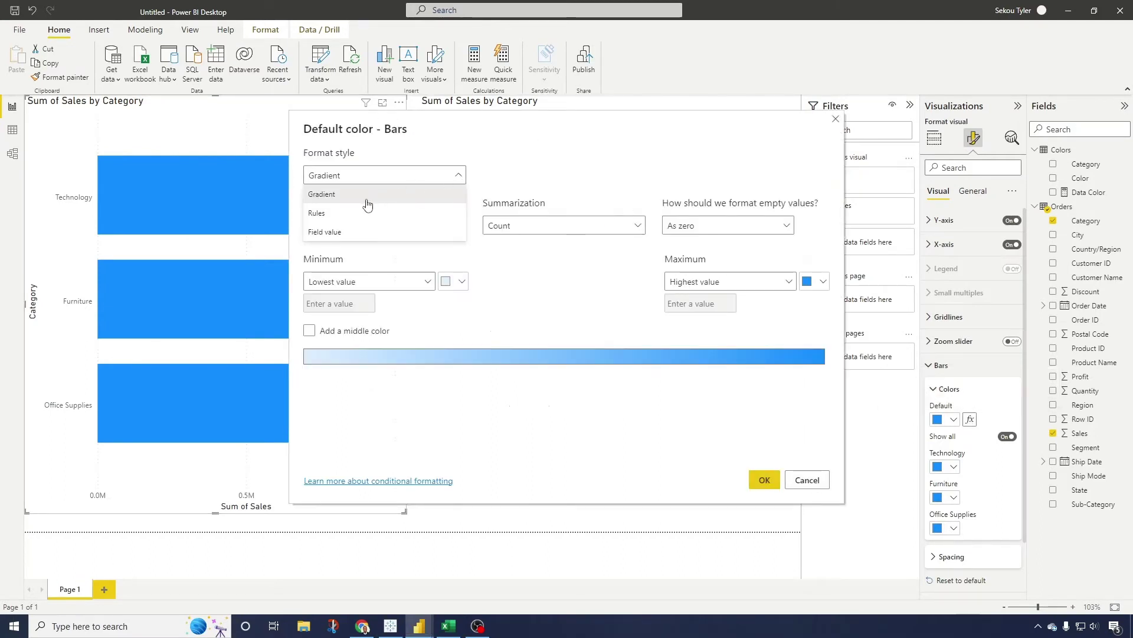
click(836, 121)
click(835, 120)
click(1088, 192)
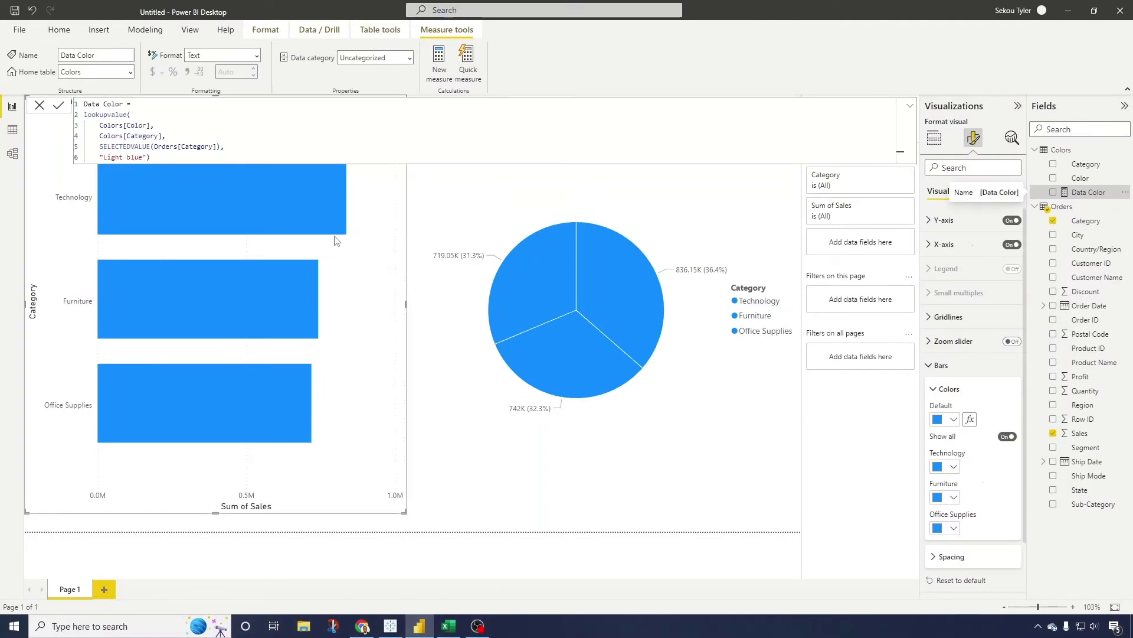
- Set the bars' default colour to Field value using Colors > Data Color
click(970, 420)
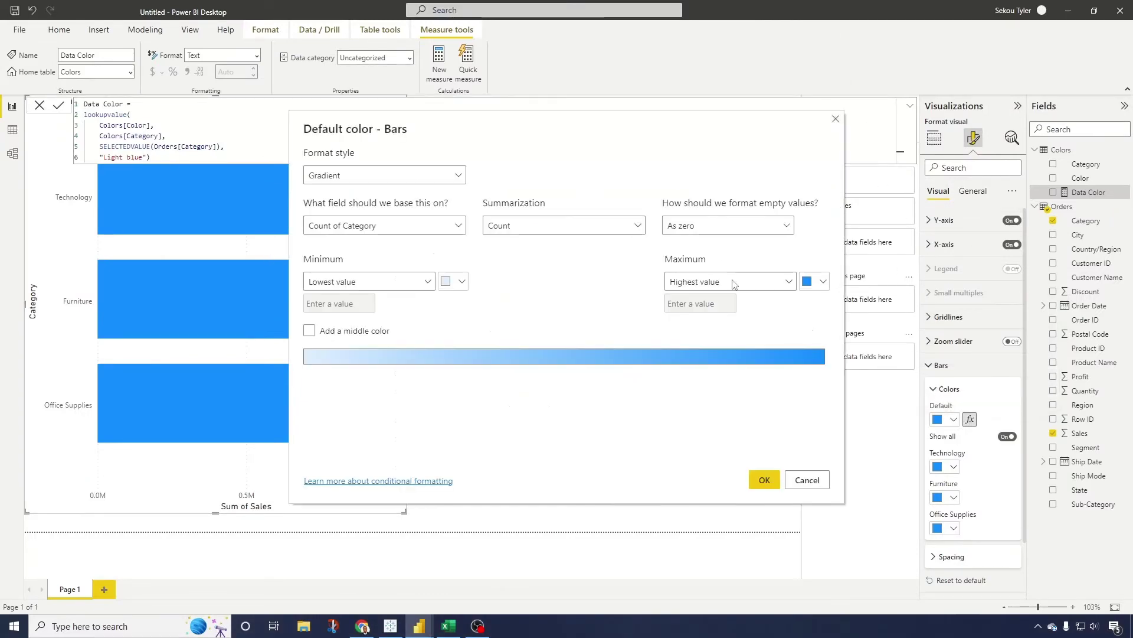
click(460, 181)
click(375, 235)
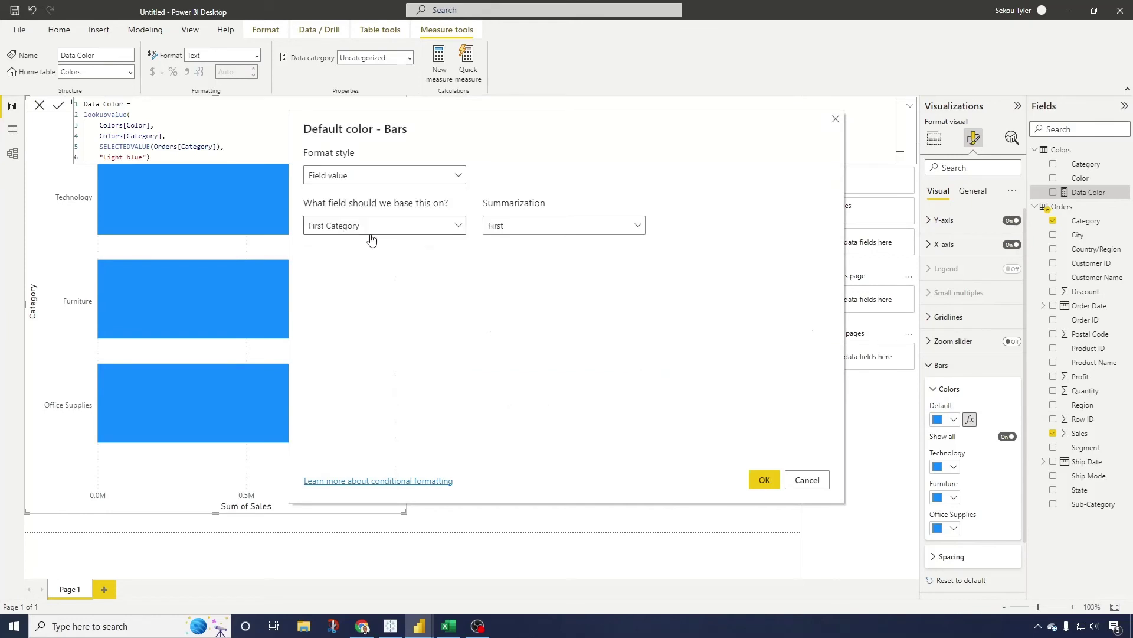
click(459, 227)
click(312, 267)
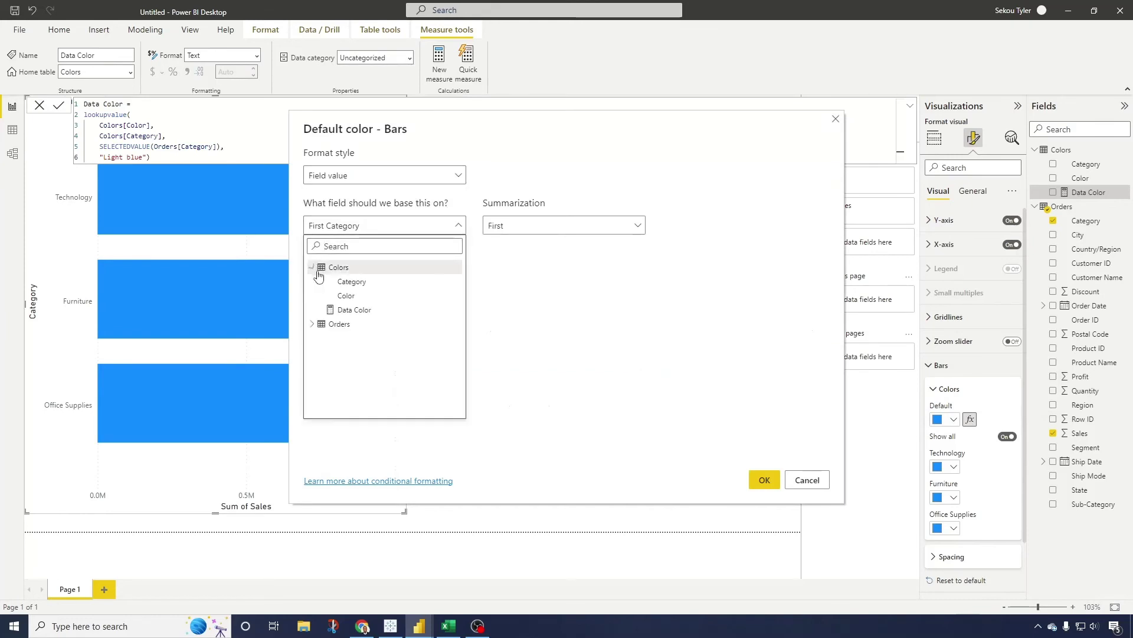
click(355, 310)
click(764, 479)
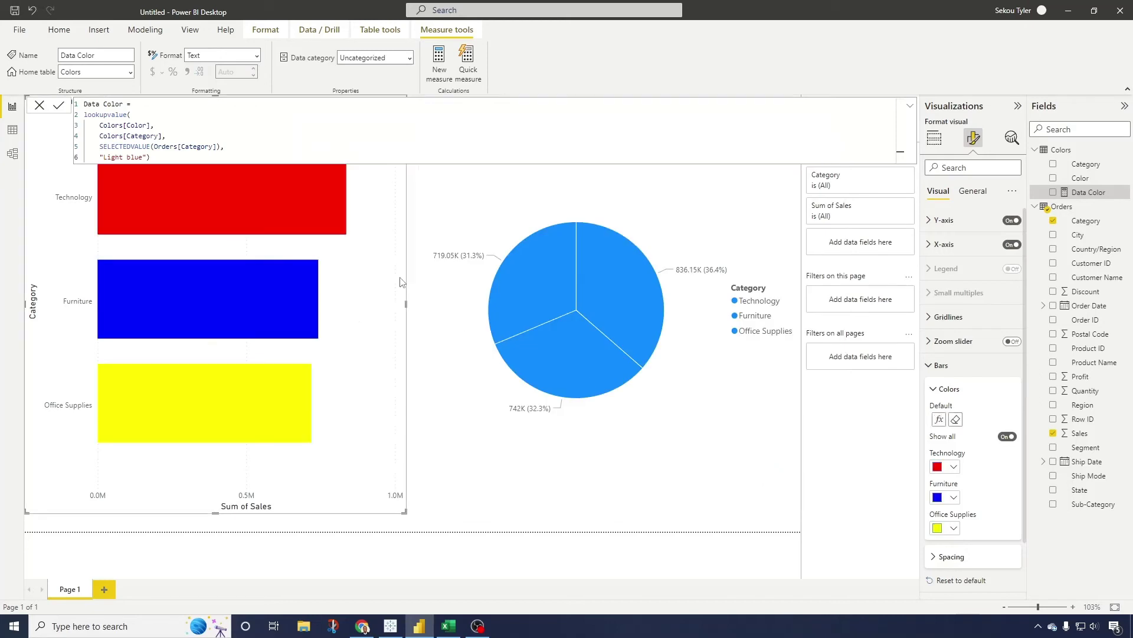
- Format-paint the bar chart's red, blue and yellow category colours onto the pie chart
click(909, 107)
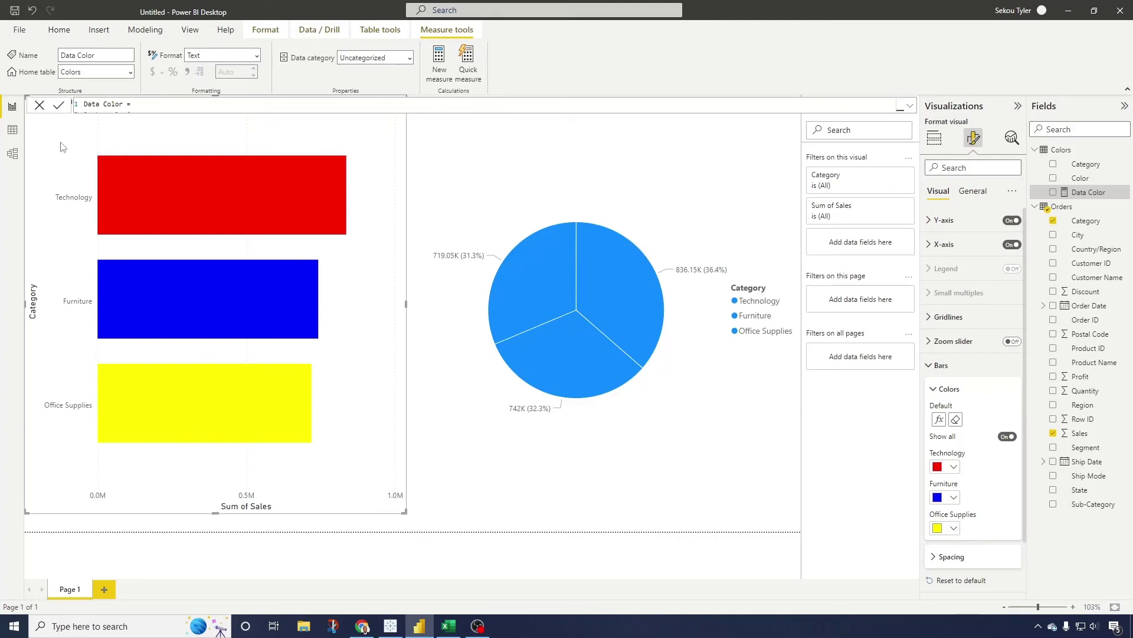
click(408, 520)
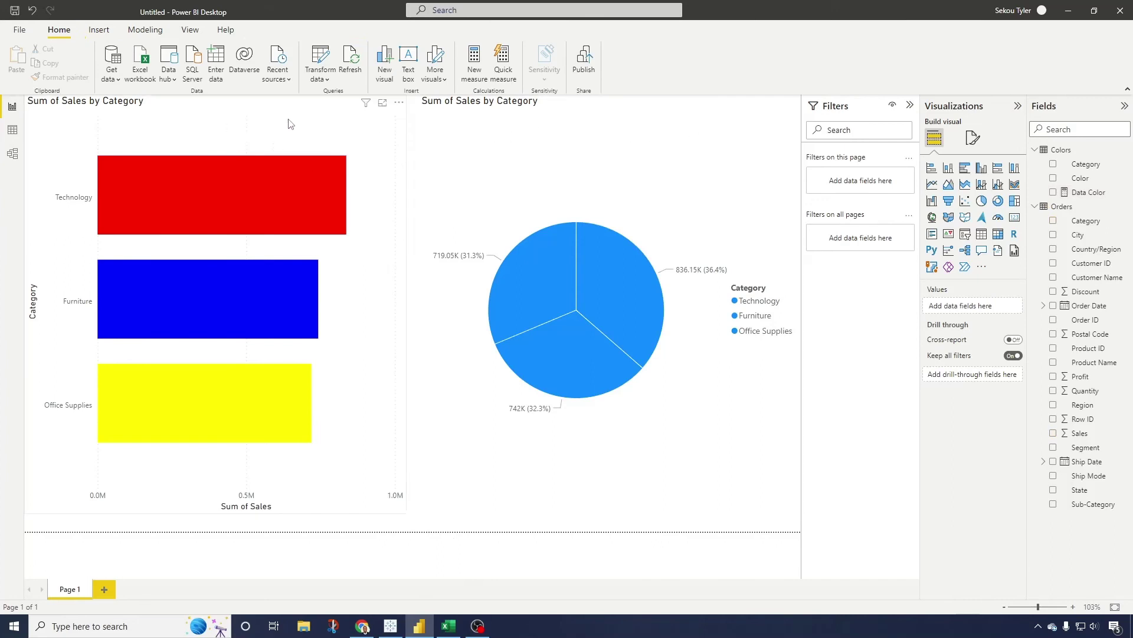
click(584, 144)
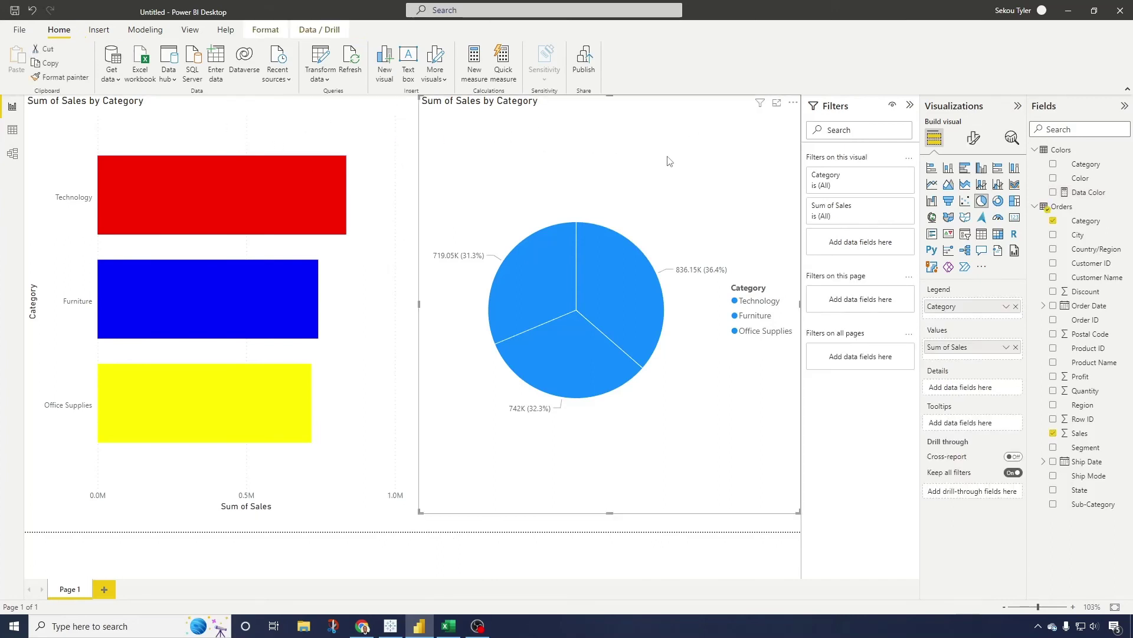
click(299, 134)
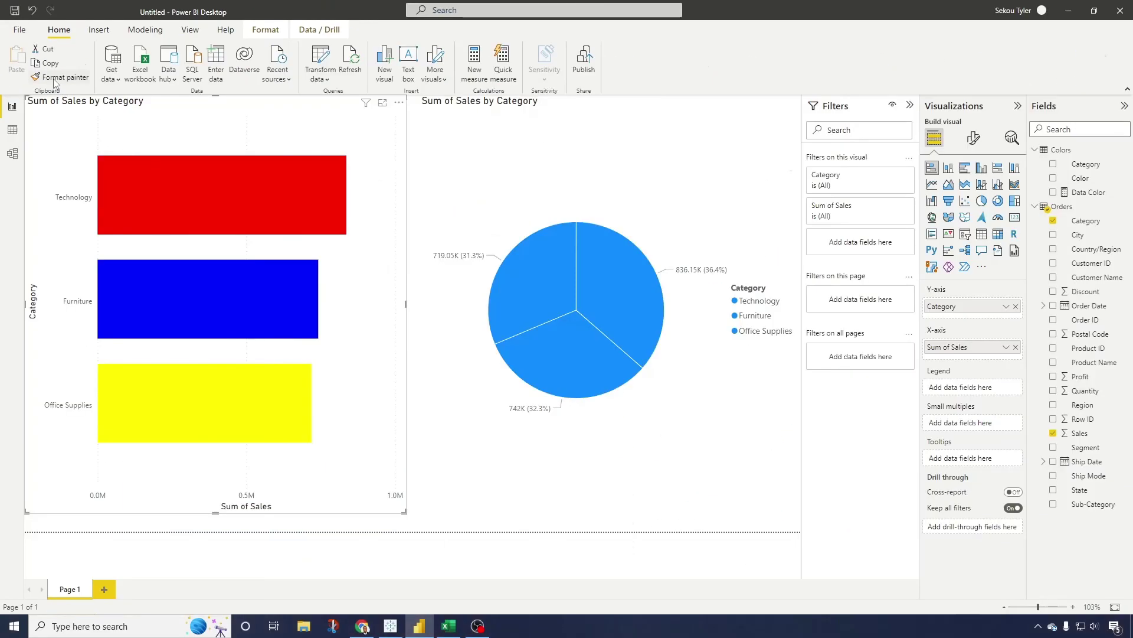
click(120, 119)
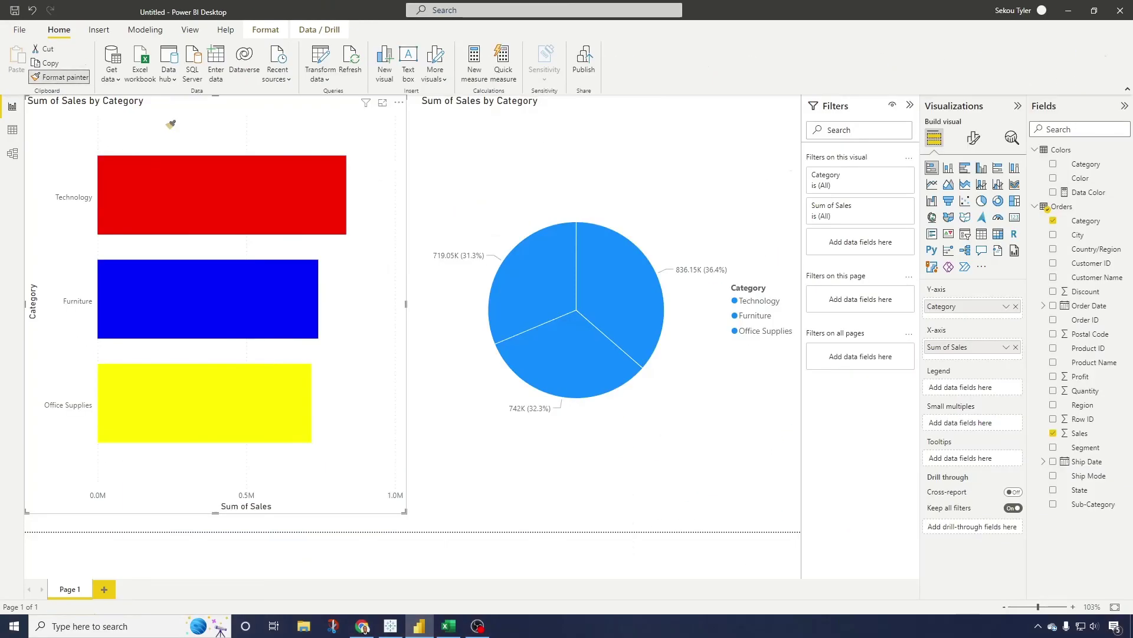
click(610, 171)
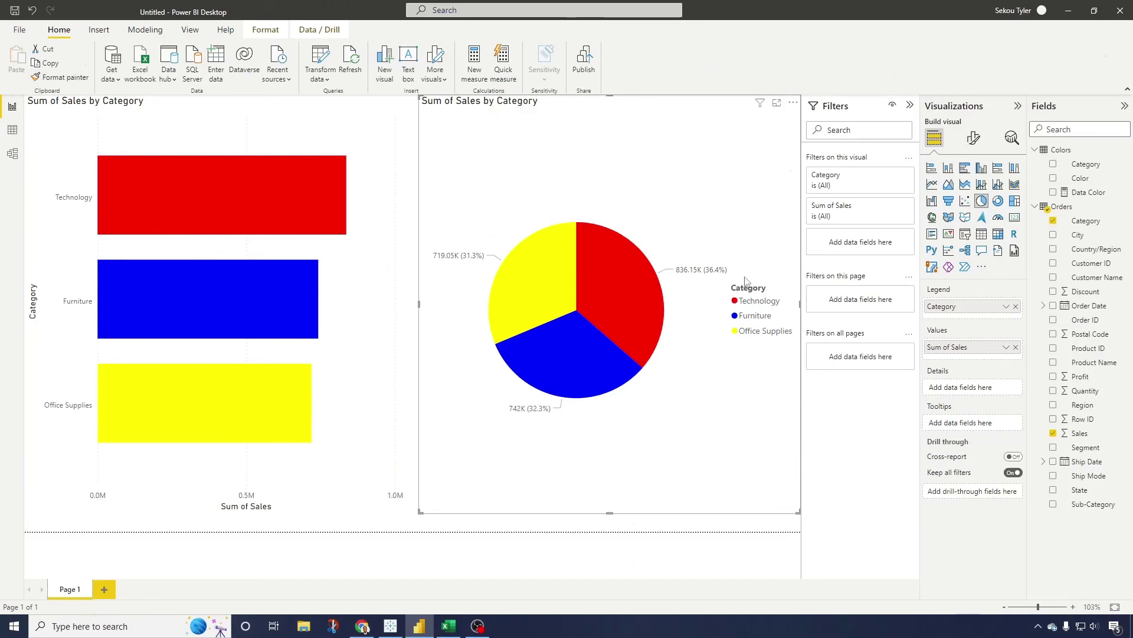